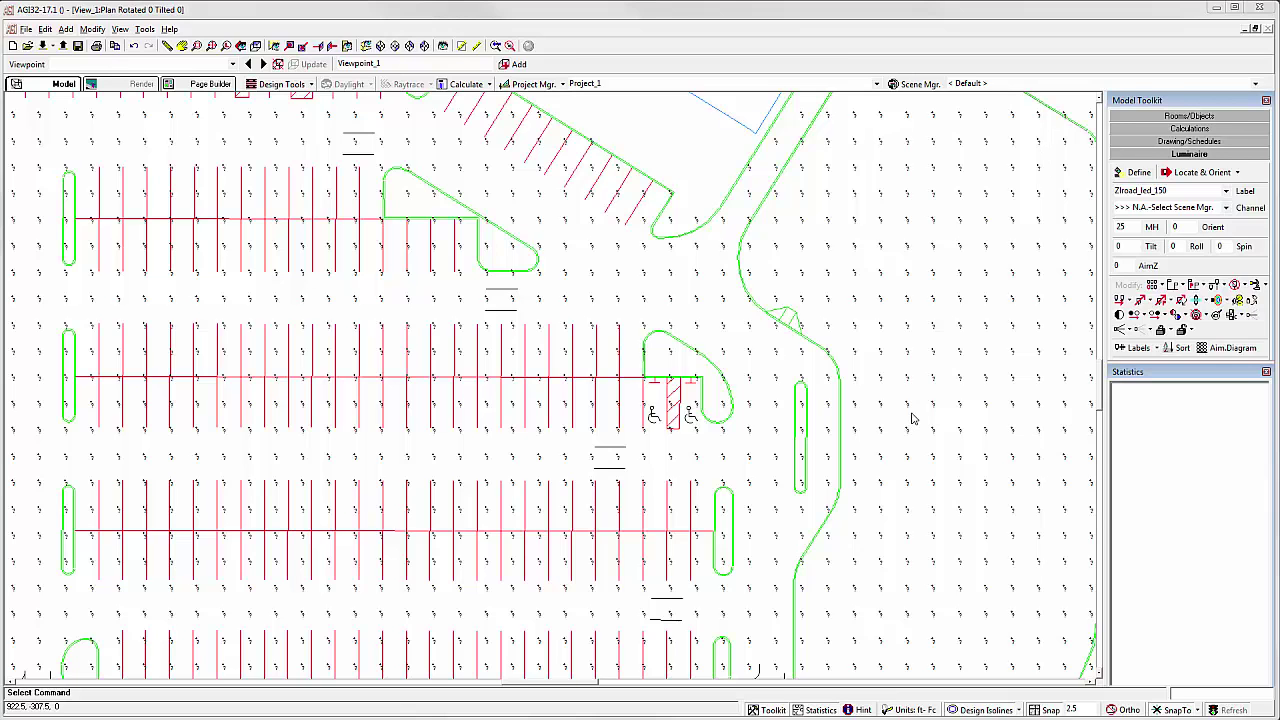
- Open the isometric View_1 window showing the pole-mounted luminaire in 3D over the parking-lot plan
key(alt+Left)
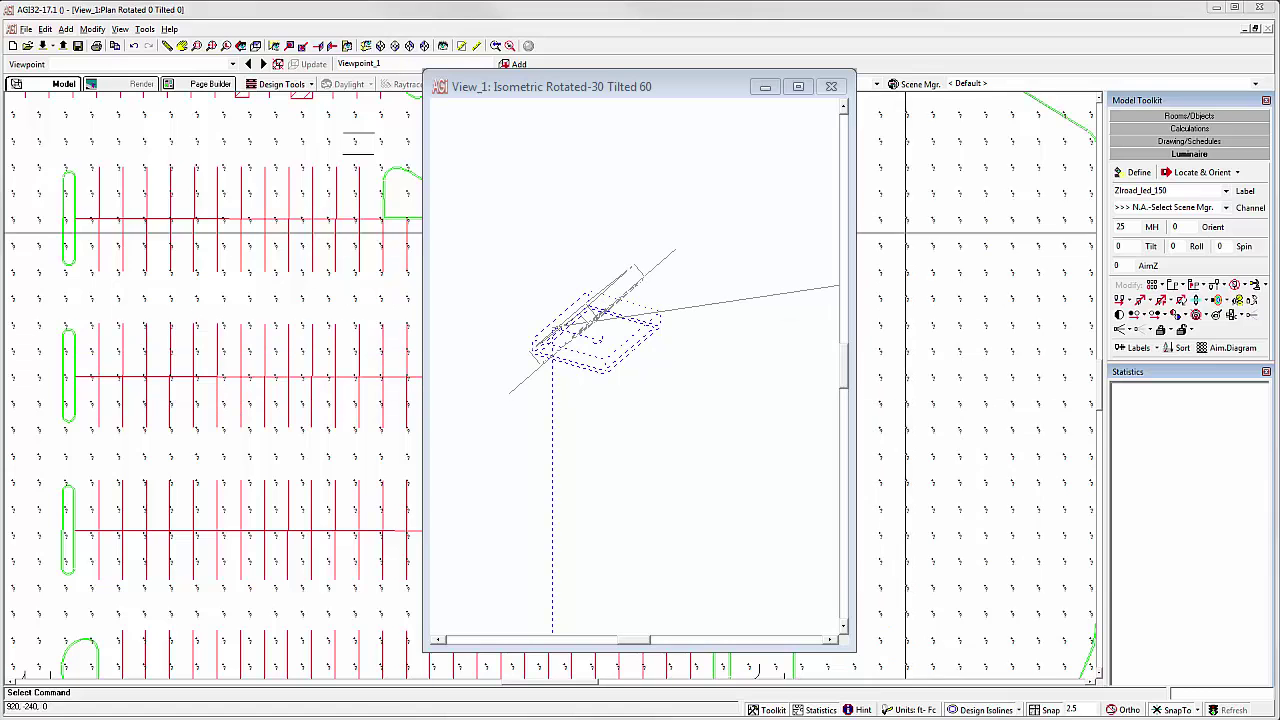
- Close the isometric window and start Locate & Orient to add a luminaire at 25 mounting height
click(1168, 172)
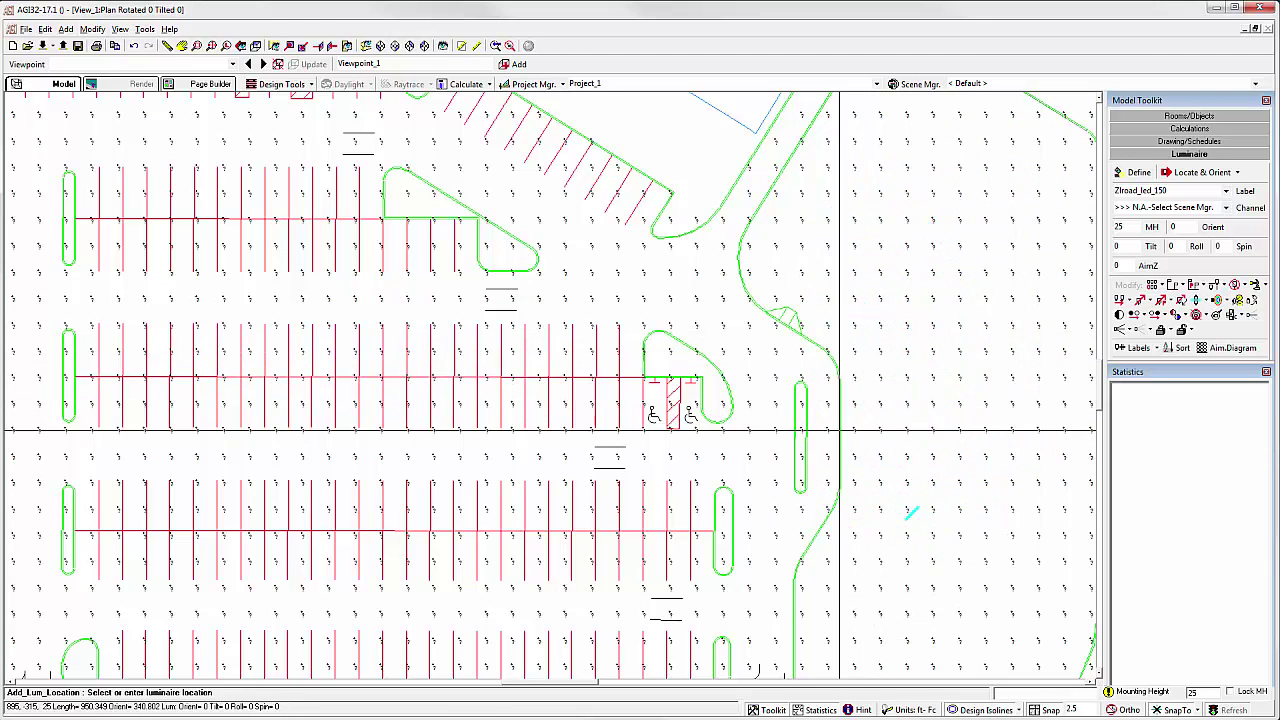
- Place a luminaire beside the parking island facing 180°, trying tilt 20 before settling on 5
click(806, 437)
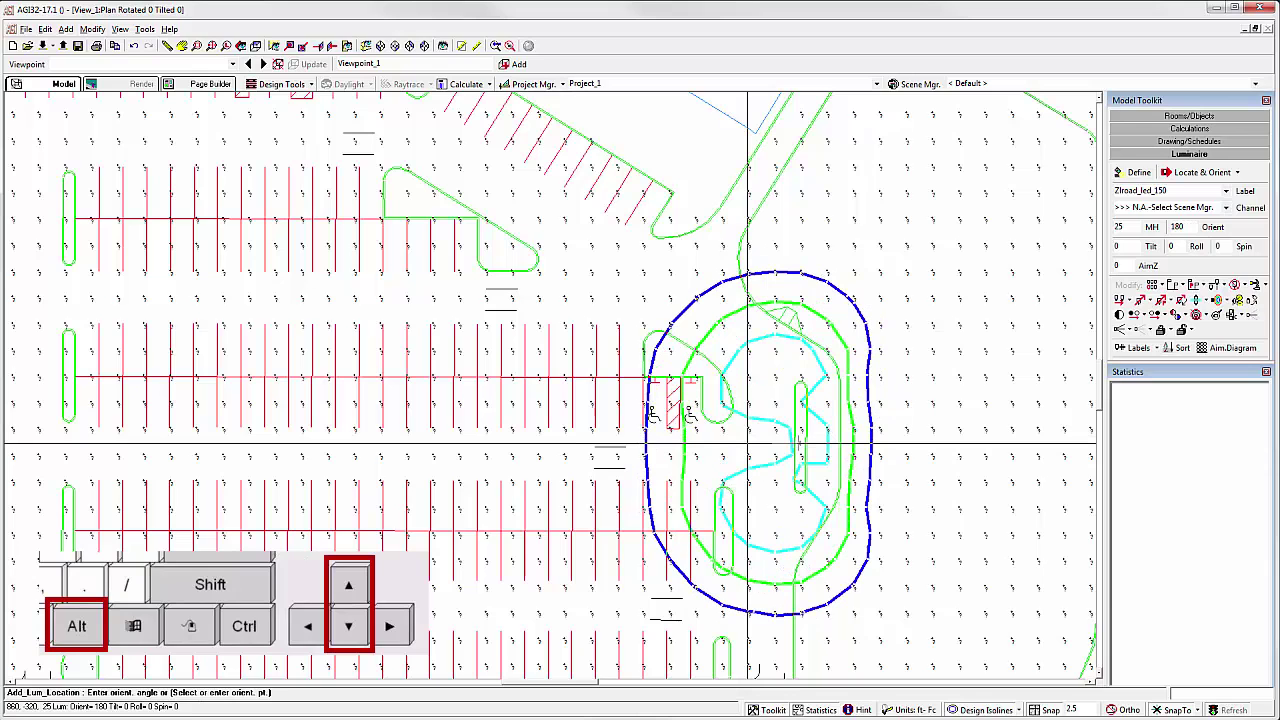
key(alt+Up)
key(alt+Up)
key(alt+Up)
key(alt+Up)
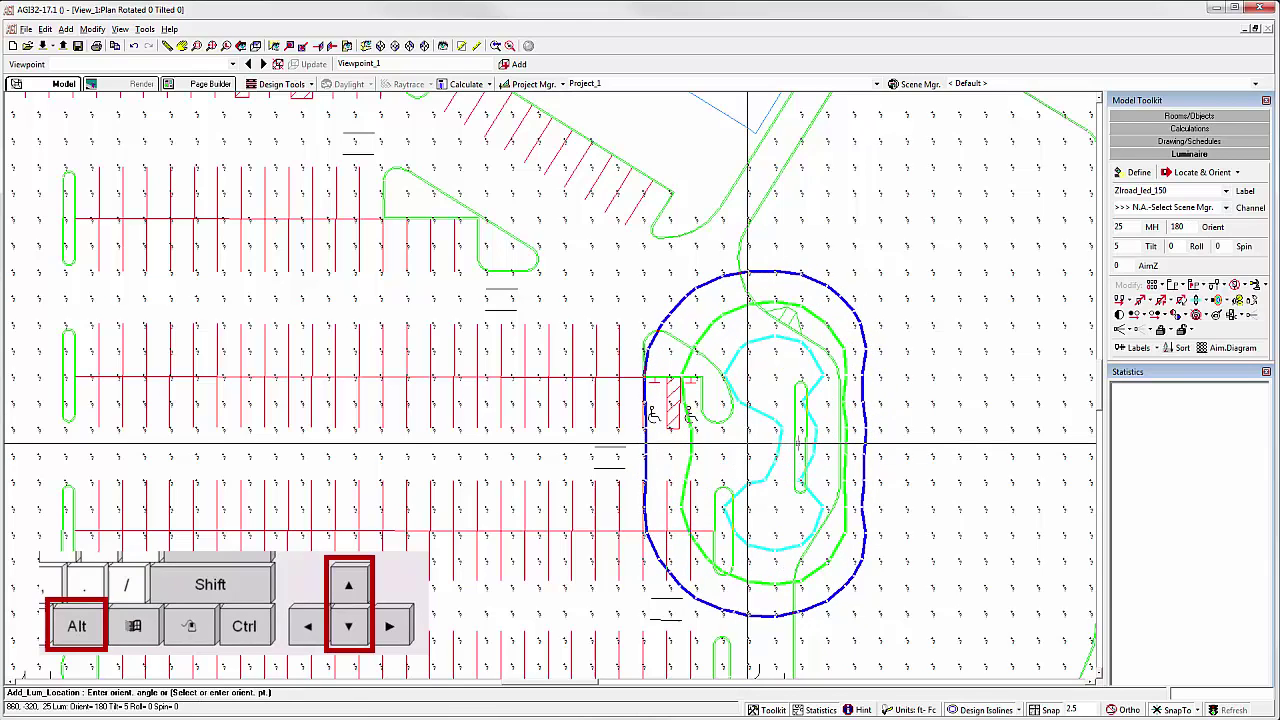
key(alt+Up)
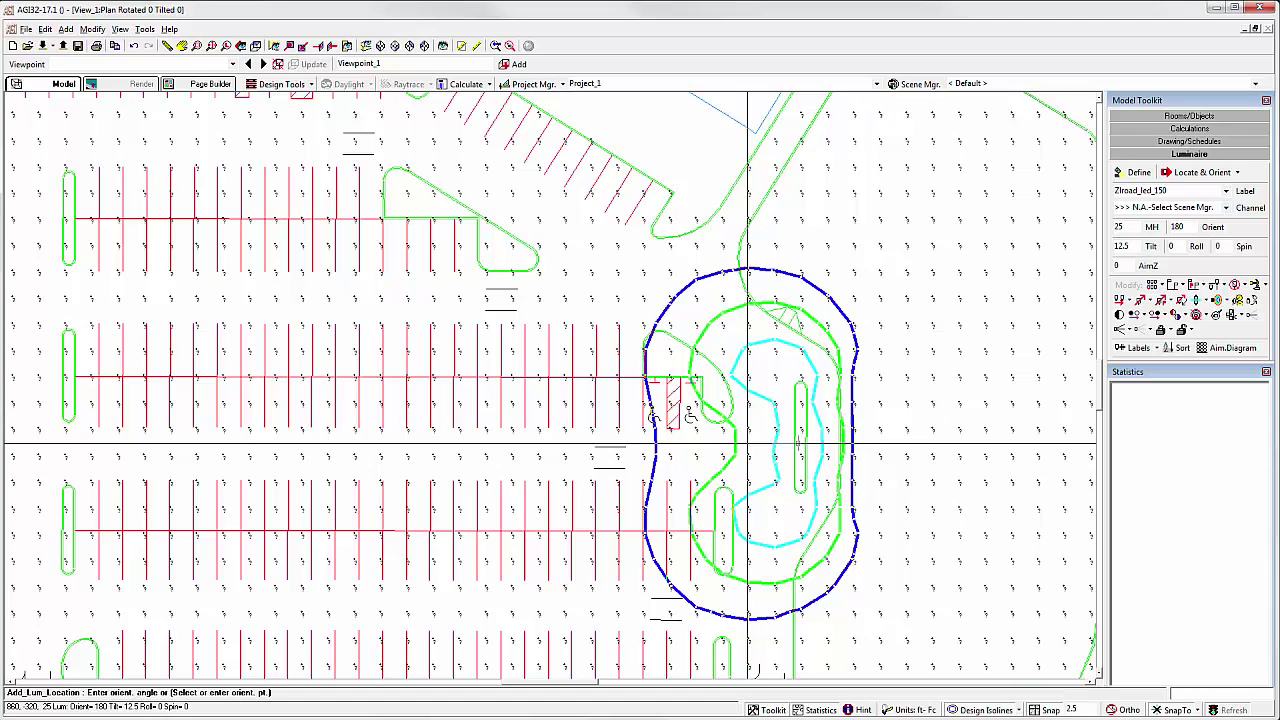
text(20)
key(Return)
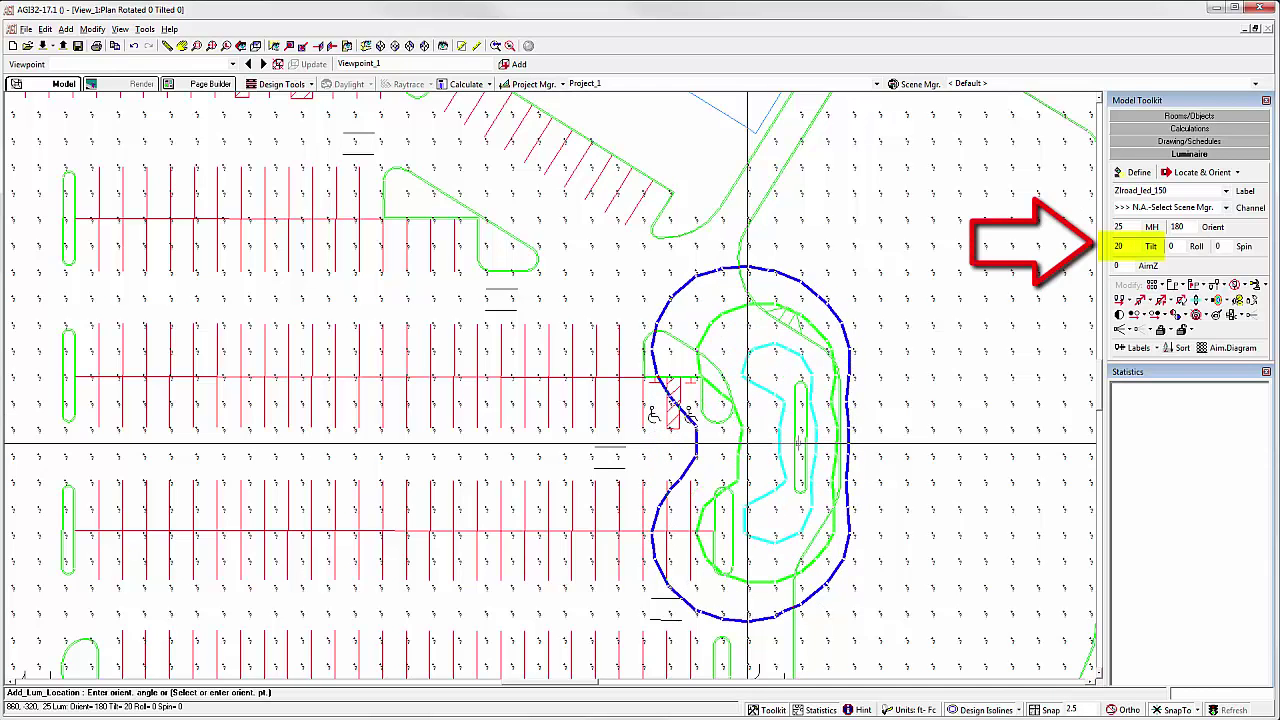
text(5)
key(Return)
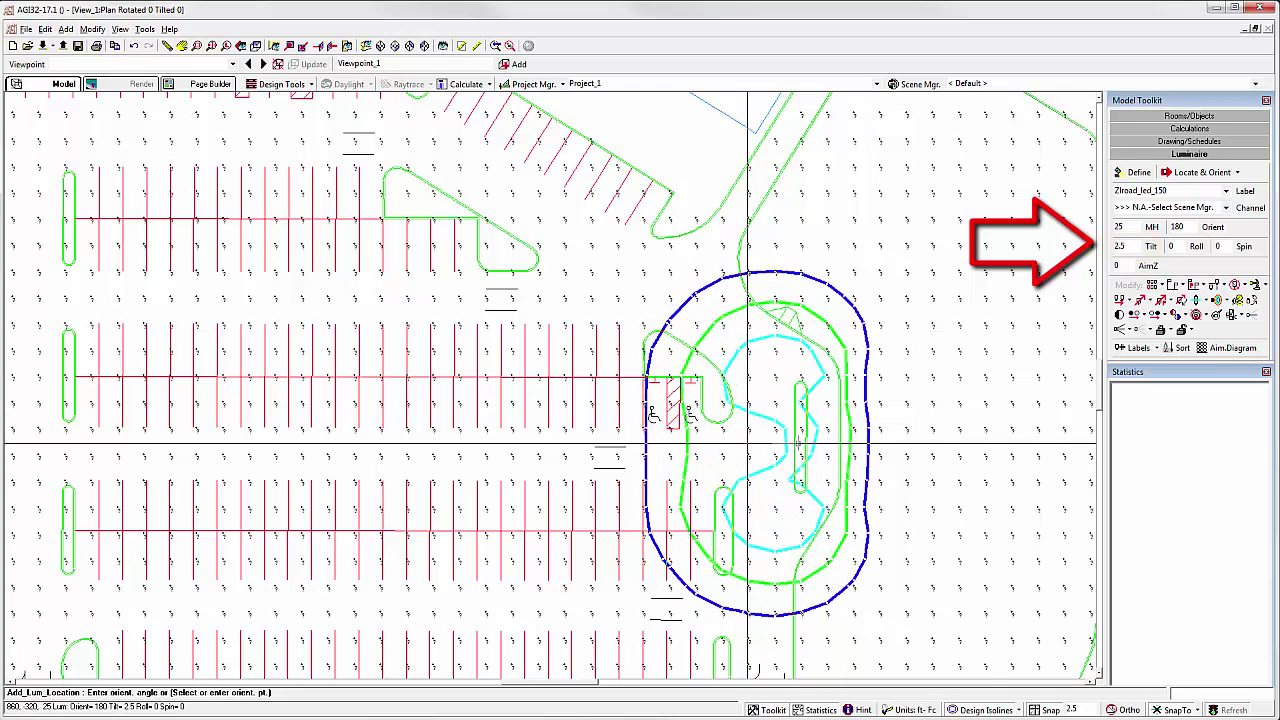
key(Return)
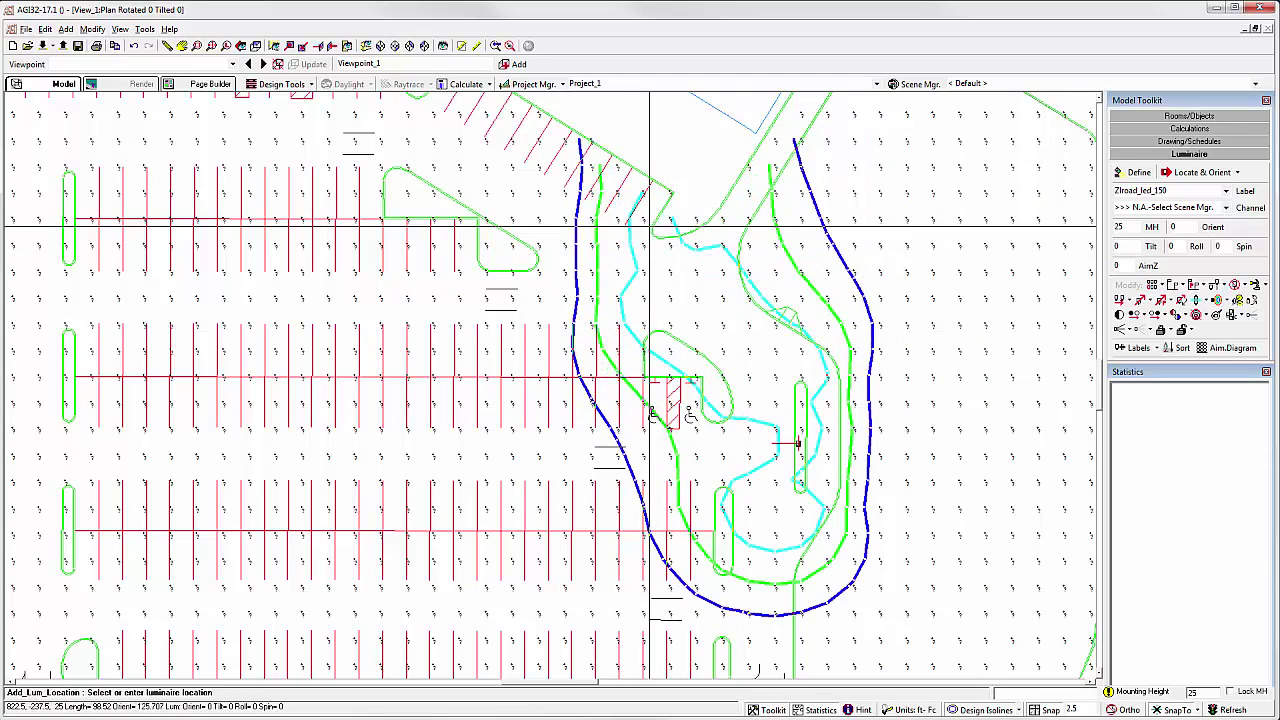
- Place two more luminaires, the upper-left one with tilt tried at 2.5, 10, then back to 2.5
click(662, 230)
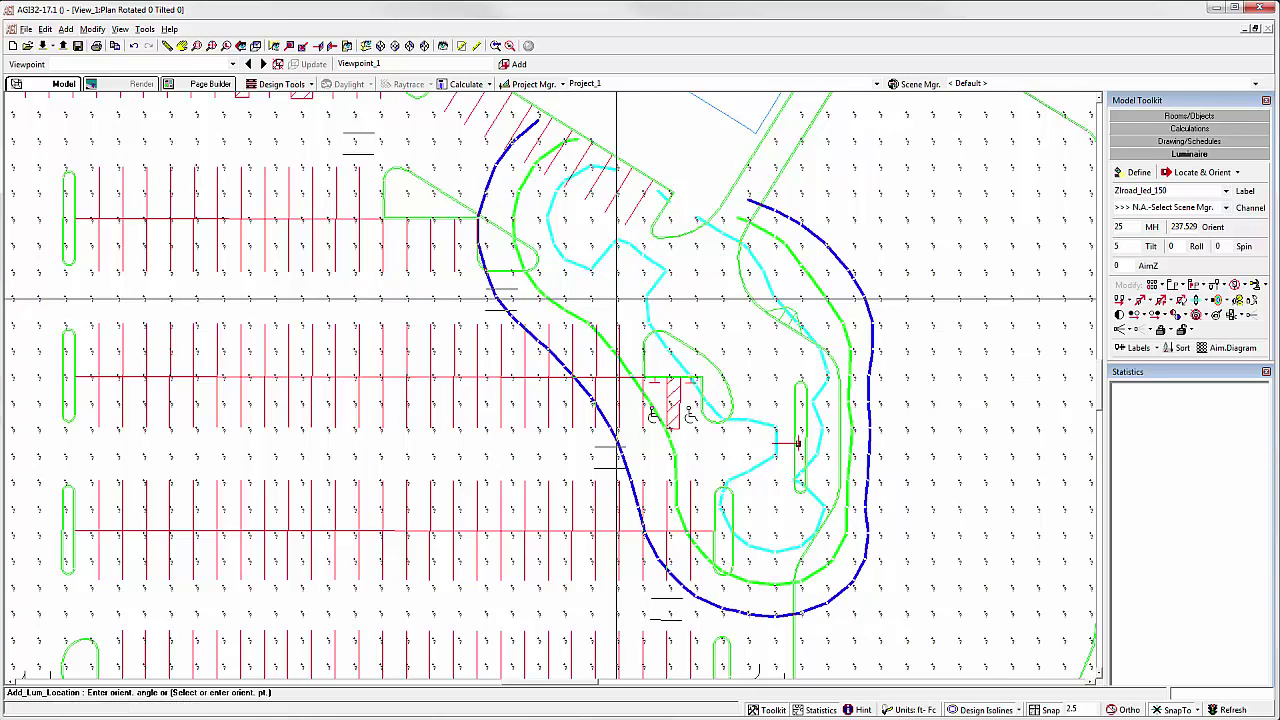
click(676, 325)
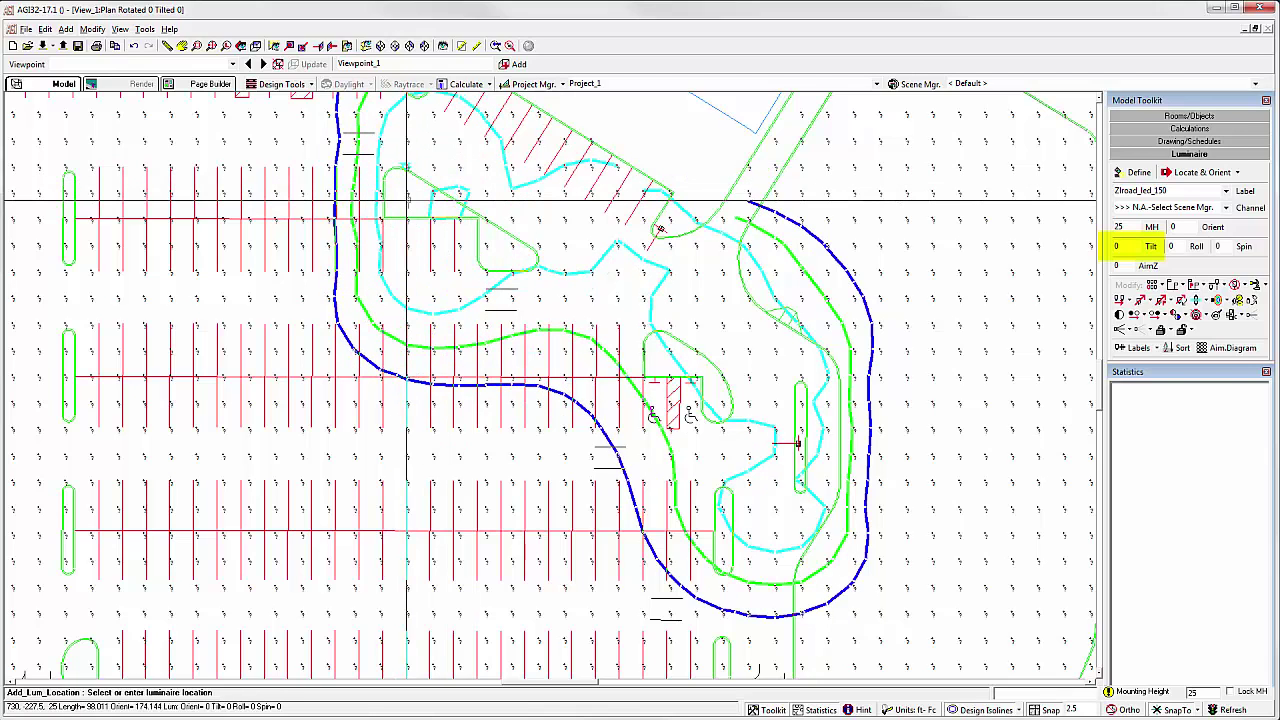
click(406, 202)
text(2.5)
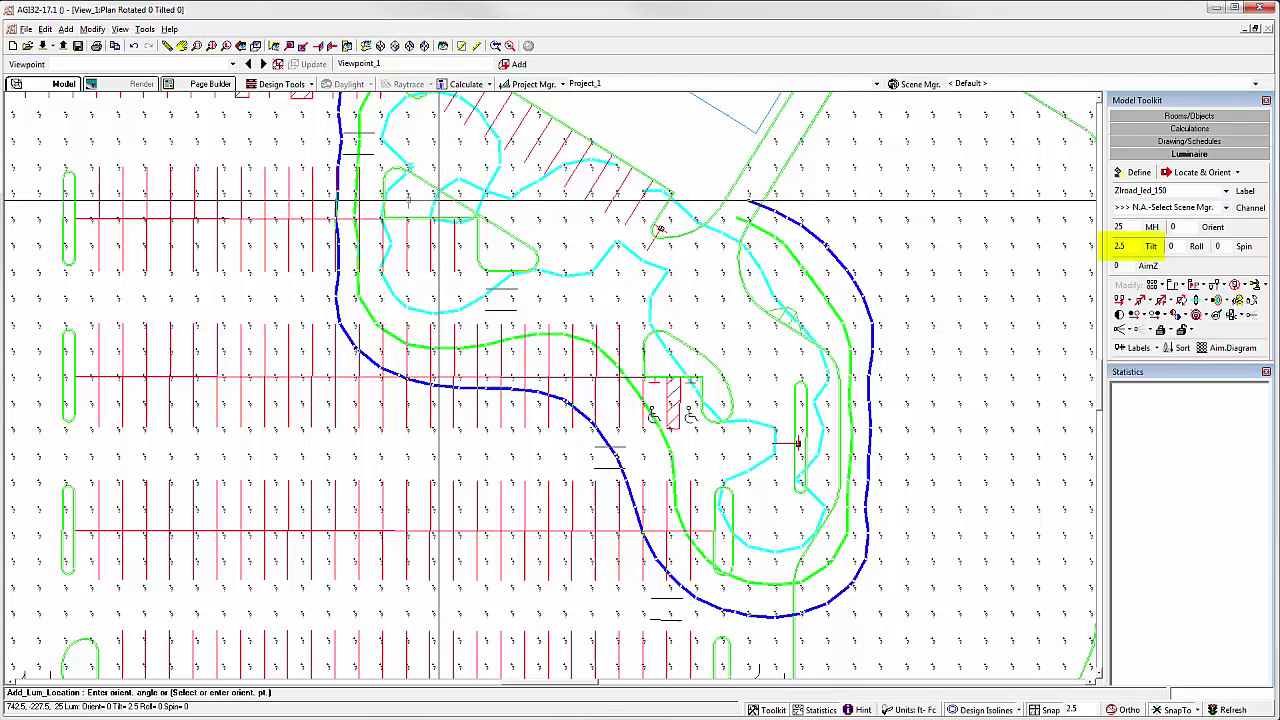
key(BackSpace)
key(BackSpace)
key(BackSpace)
text(10)
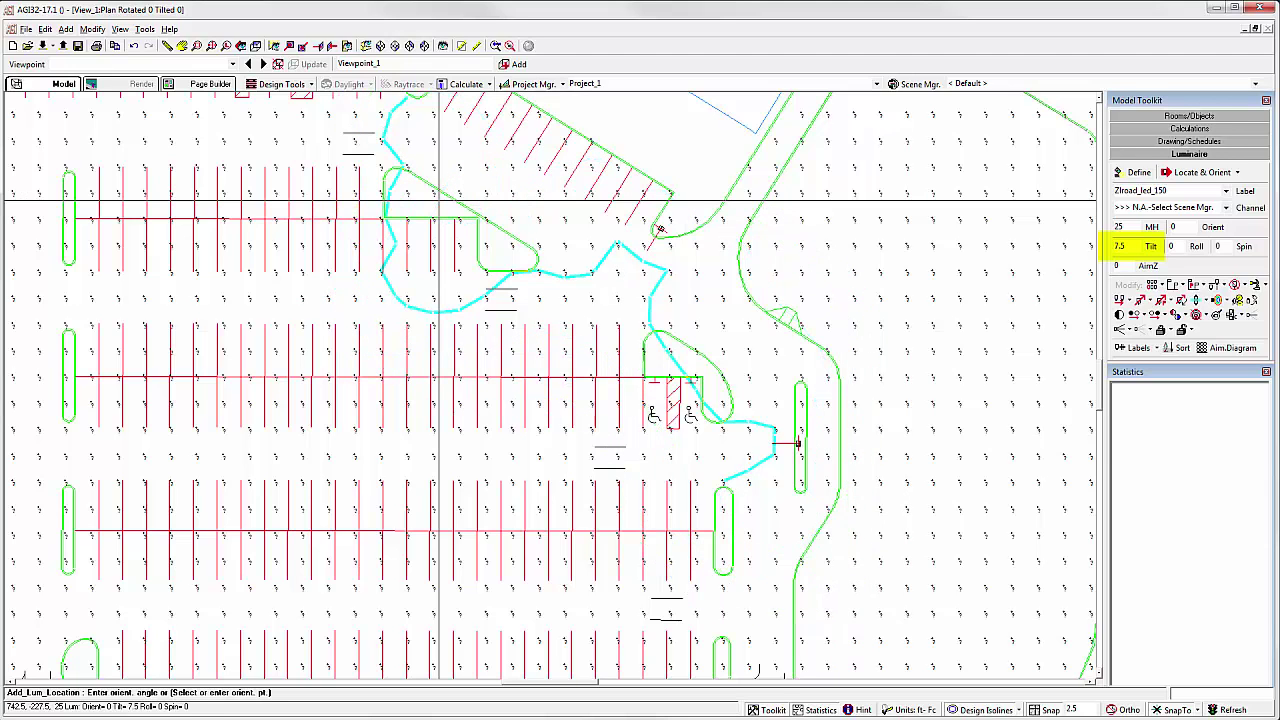
key(BackSpace)
key(BackSpace)
text(2.5)
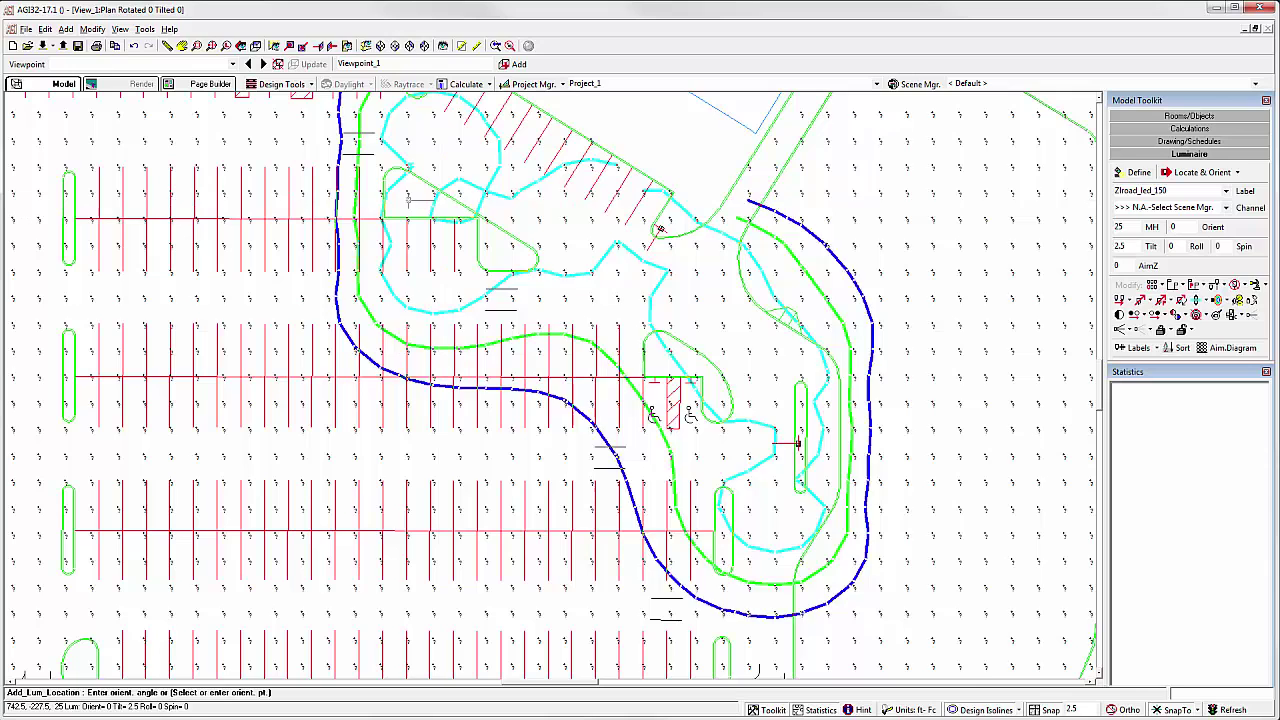
click(407, 203)
click(407, 203)
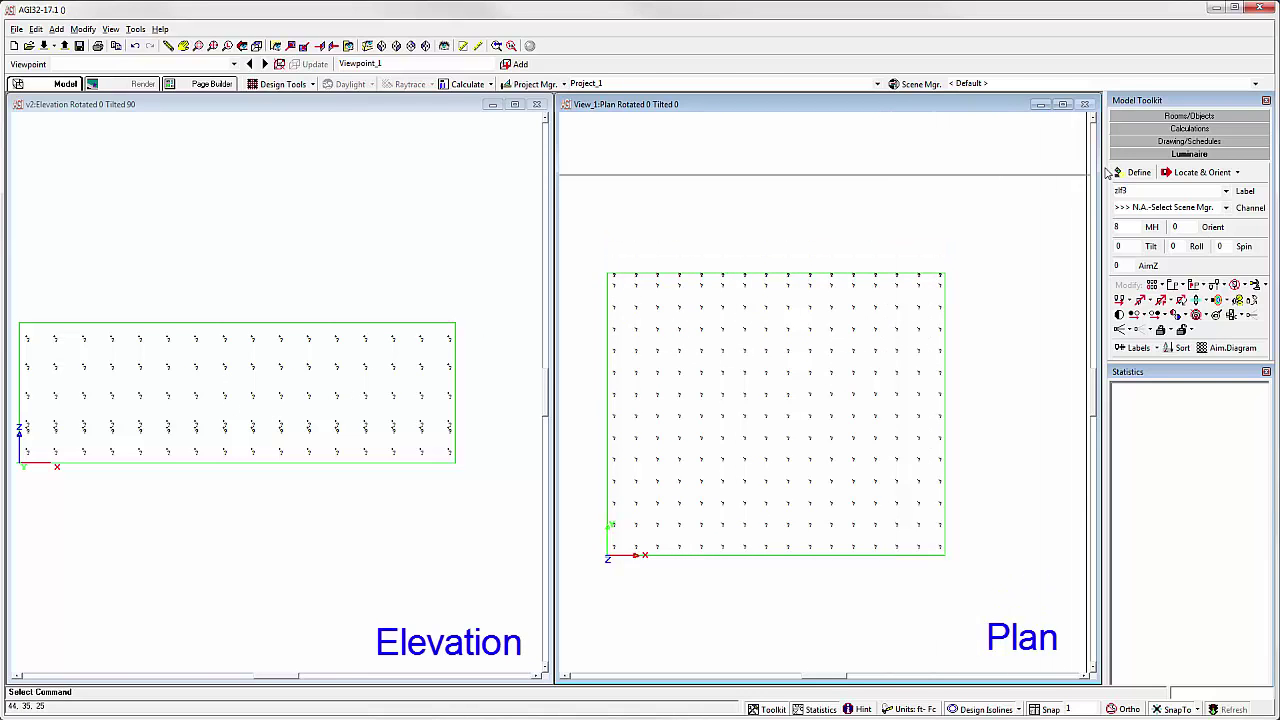
- Start Locate & Orient in the room model to place a luminaire at mounting height 8
click(1190, 177)
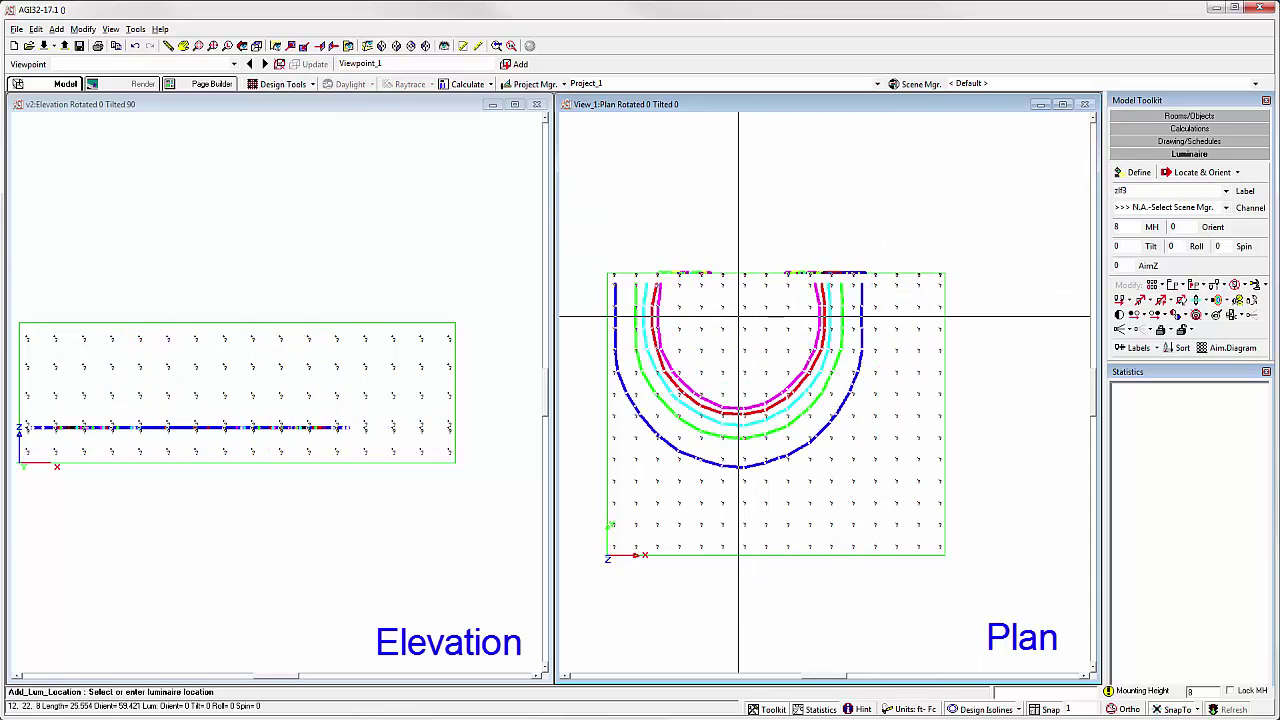
- Place a luminaire near the top of the room with its roll raised to 40°
click(716, 318)
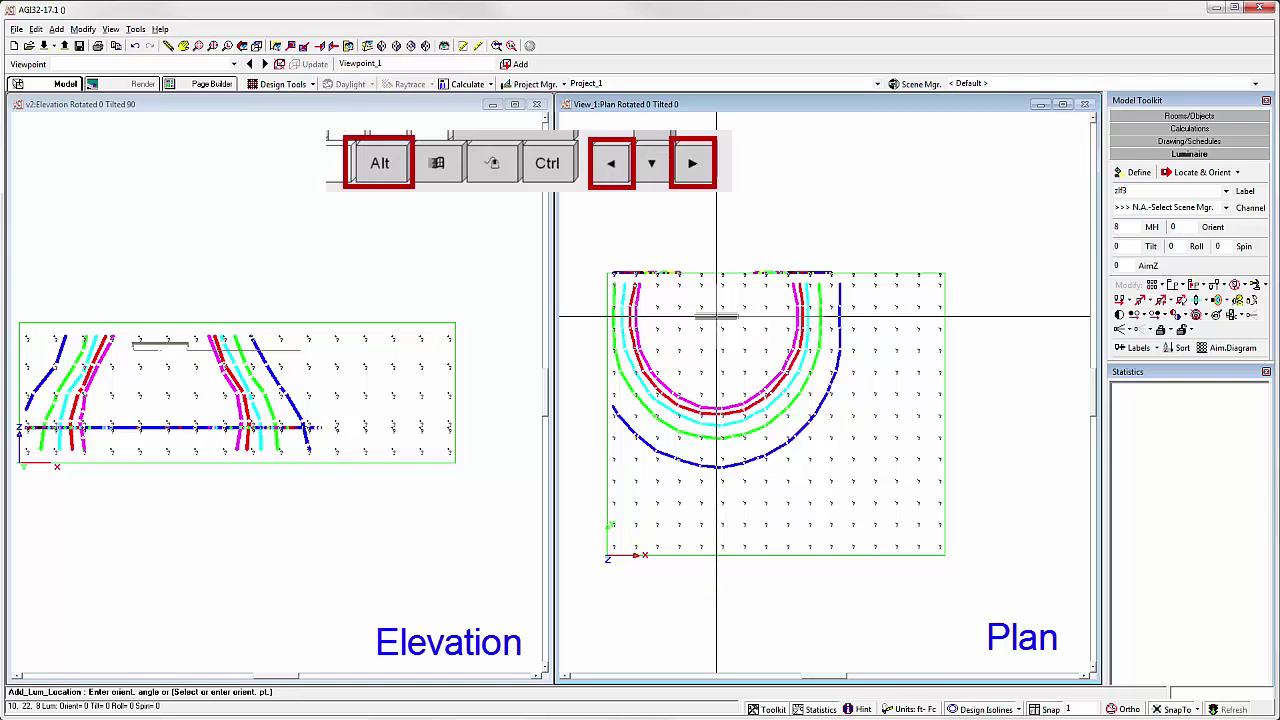
key(alt+Right)
key(alt+Right)
key(alt+Right)
key(alt+Right)
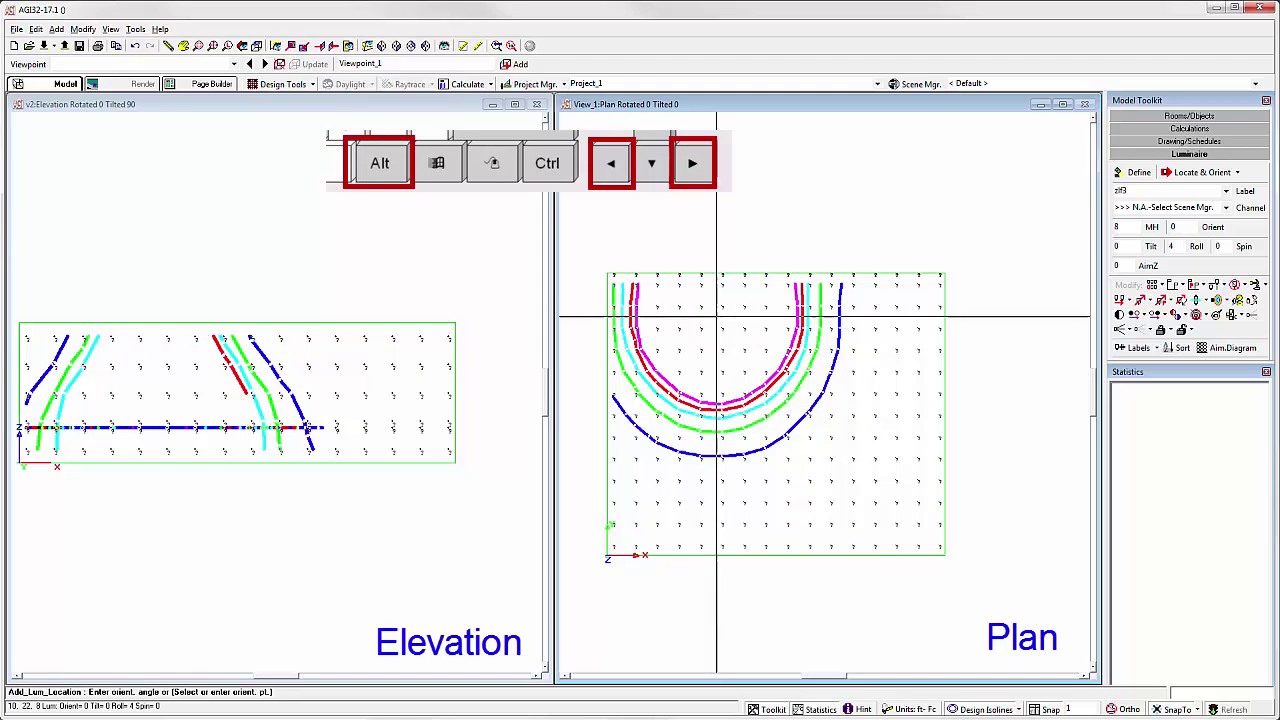
key(alt+Right)
key(alt+Right)
key(alt+Right)
key(alt+Right)
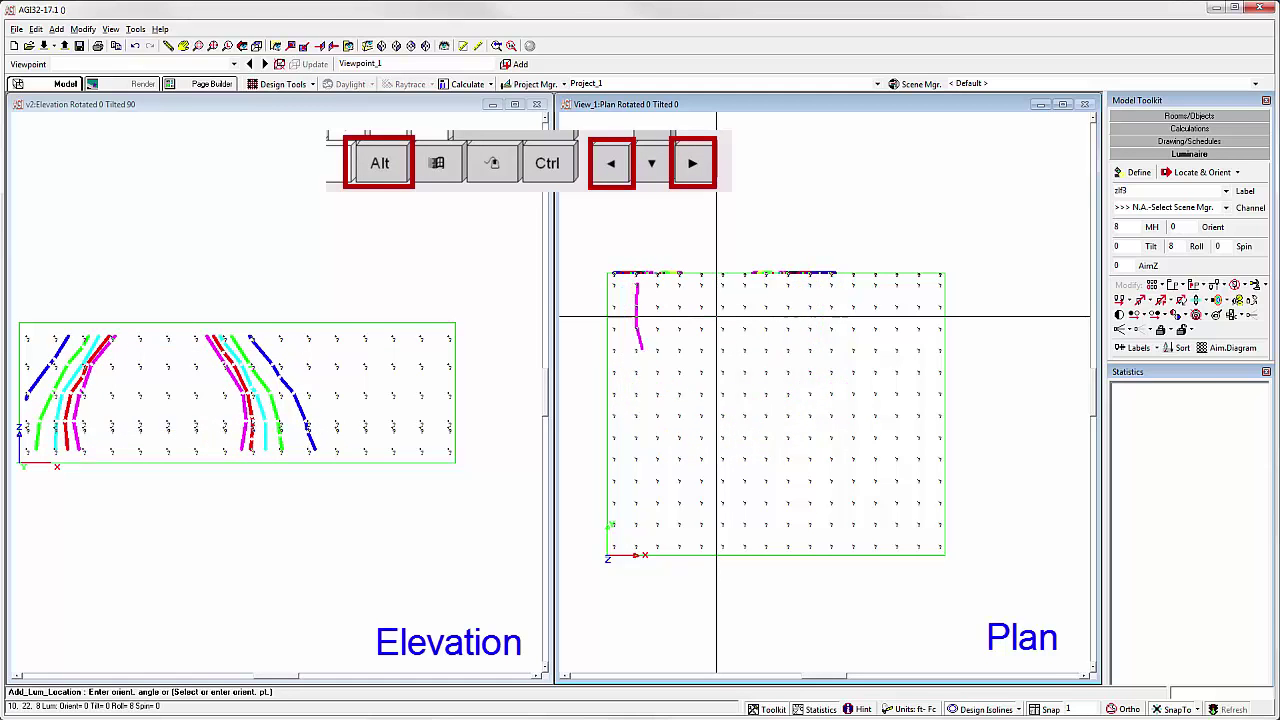
key(alt+Right)
key(alt+Right)
key(alt+Right)
key(alt+Right)
key(alt+Right)
key(alt+Right)
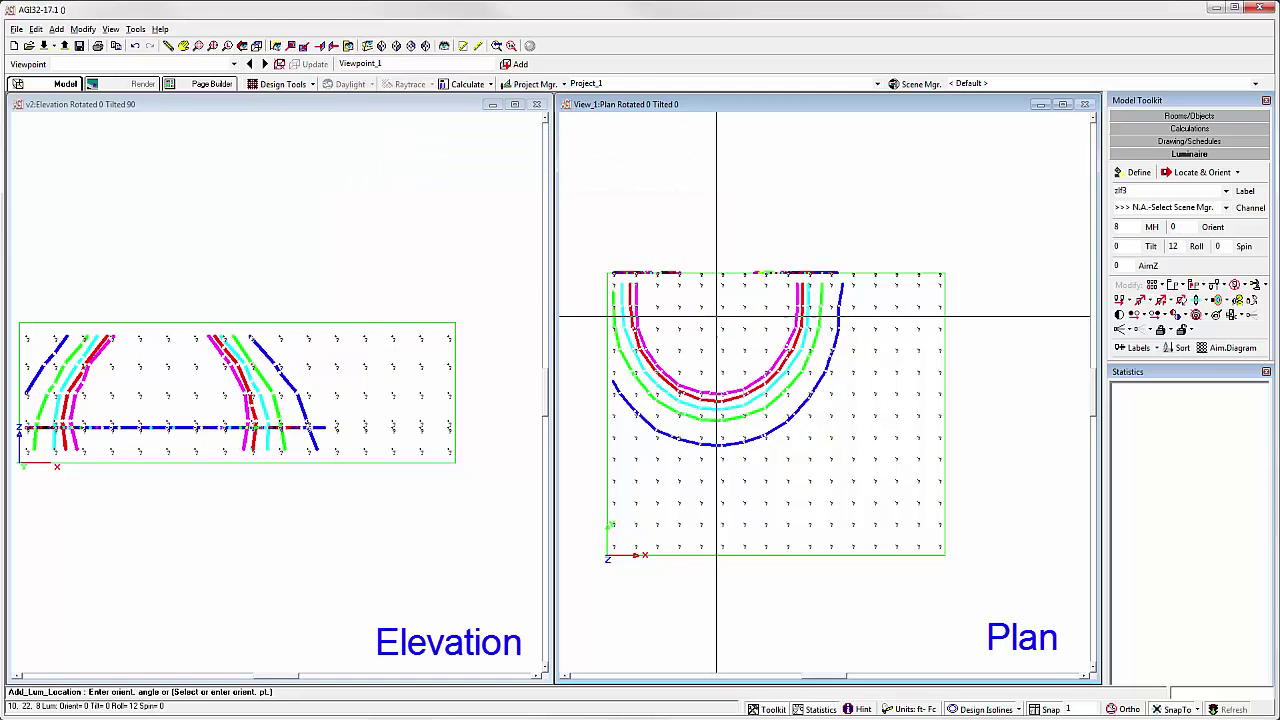
key(alt+Right)
key(alt+Right)
key(alt+Right)
key(alt+Right)
key(alt+Right)
key(alt+Right)
key(alt+Right)
key(alt+Right)
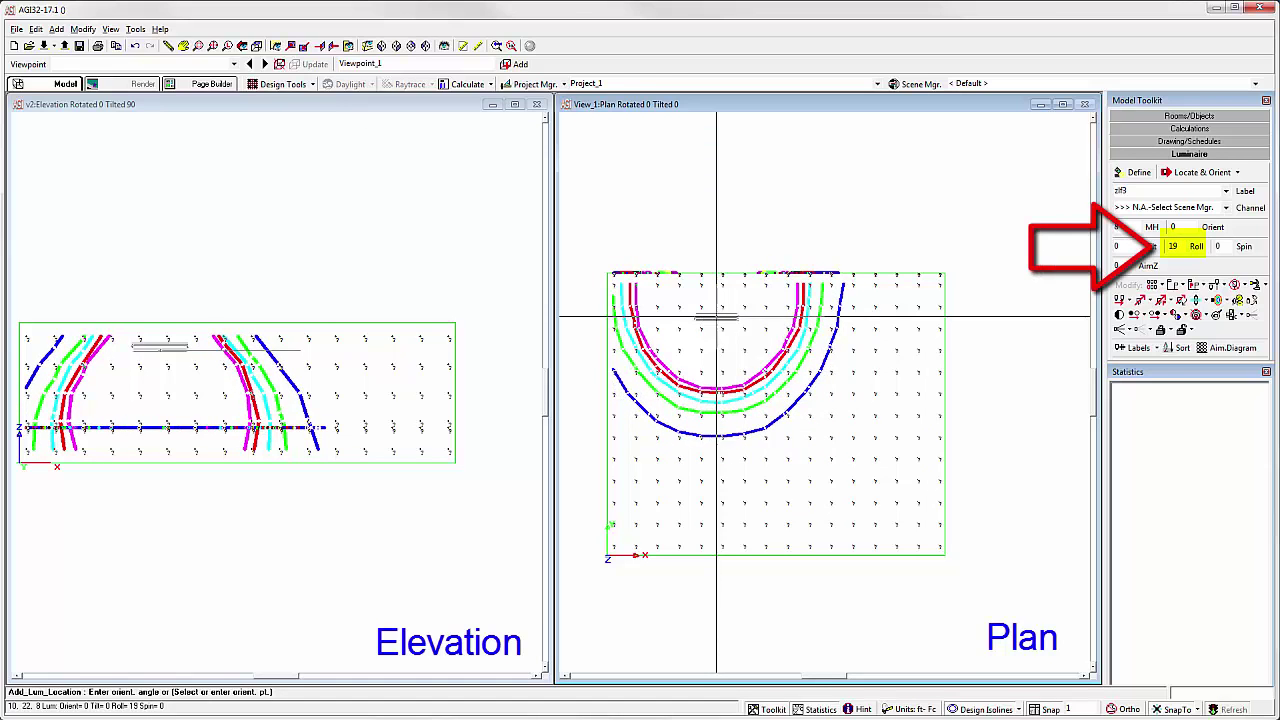
key(alt+Right)
key(alt+Right)
key(alt+Right)
key(alt+Right)
key(alt+Right)
key(alt+Right)
key(alt+Right)
key(alt+Right)
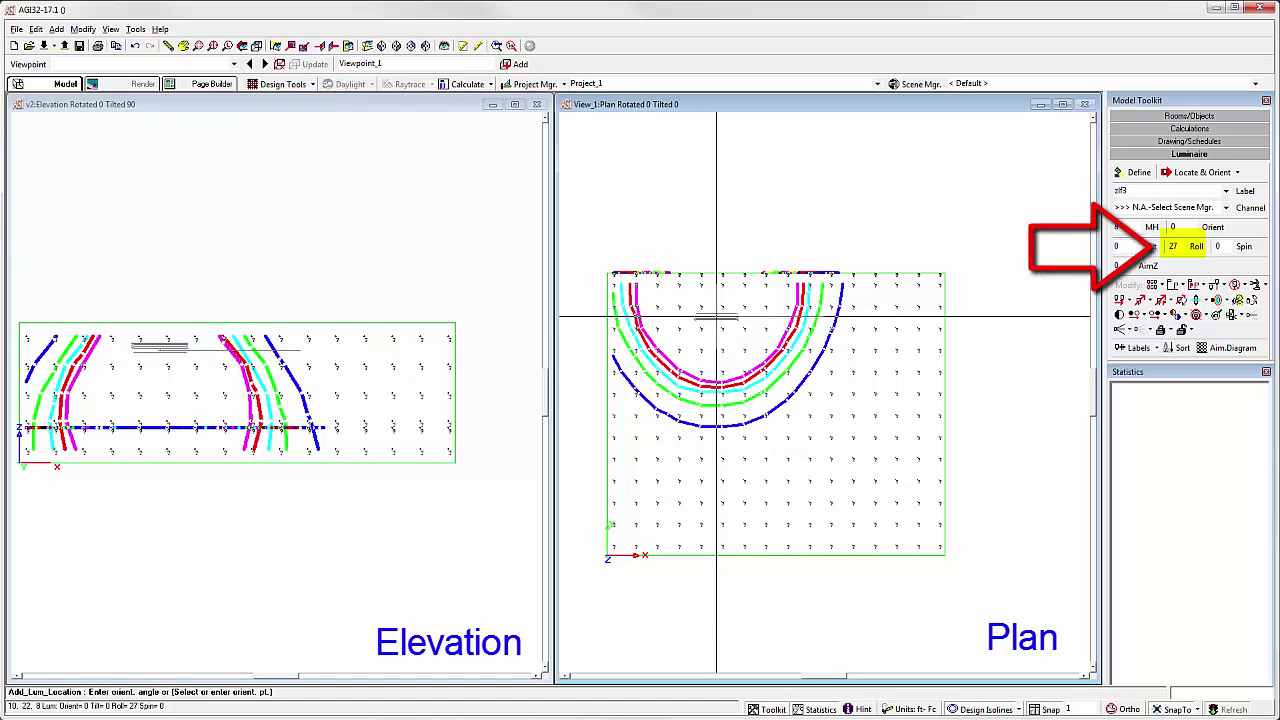
key(alt+Right)
key(alt+Right)
key(alt+Right)
key(alt+Right)
key(alt+Right)
key(alt+Right)
key(alt+Right)
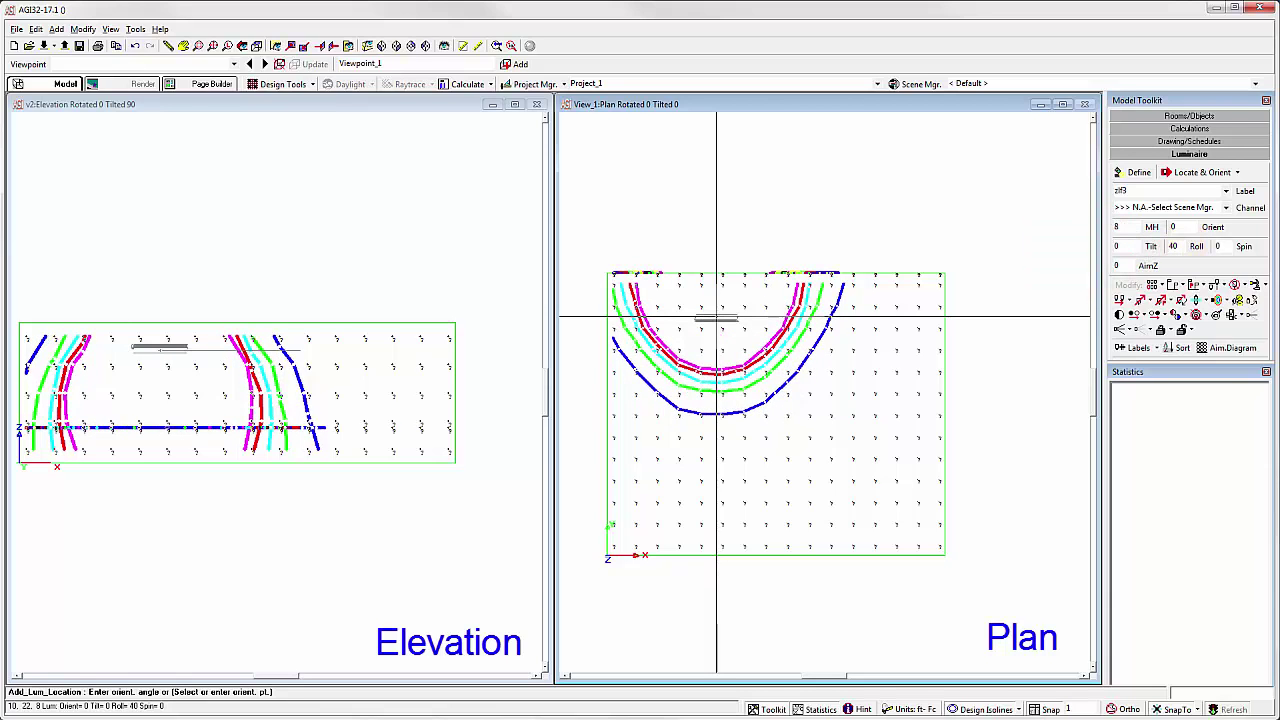
key(Return)
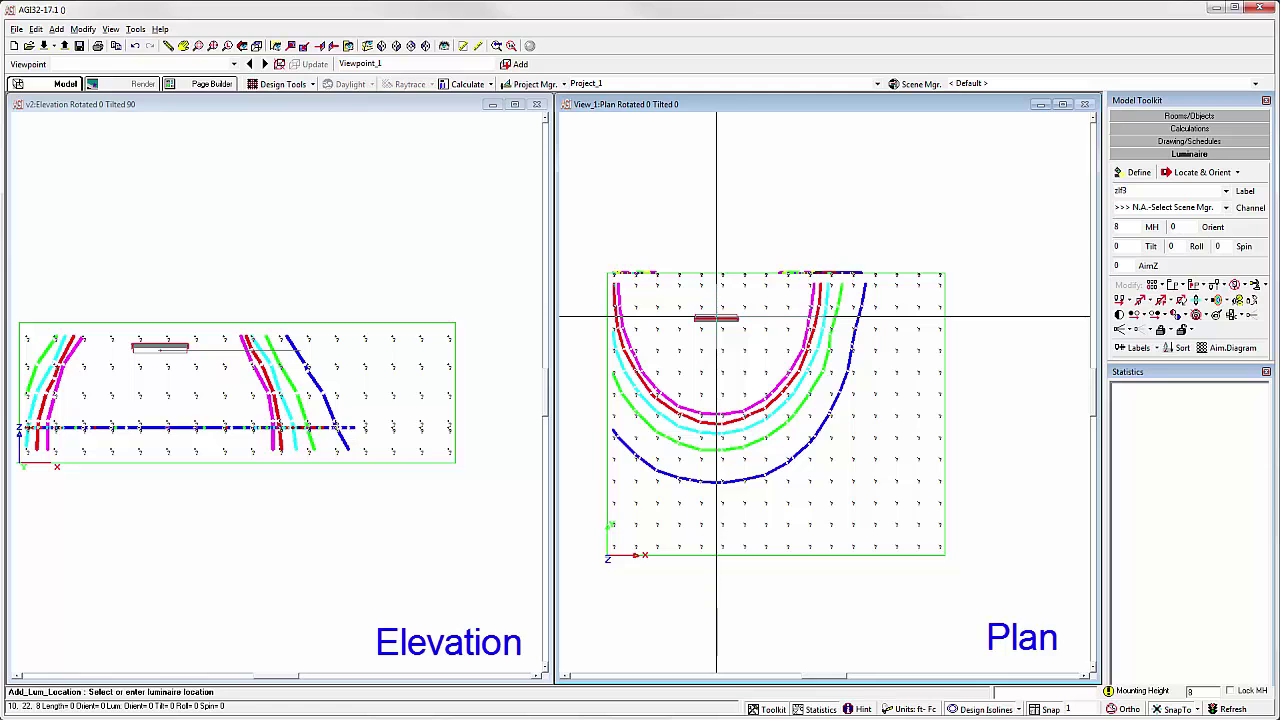
- Place a second room luminaire to the right of the first, rolled to 40°, and end placement
click(716, 318)
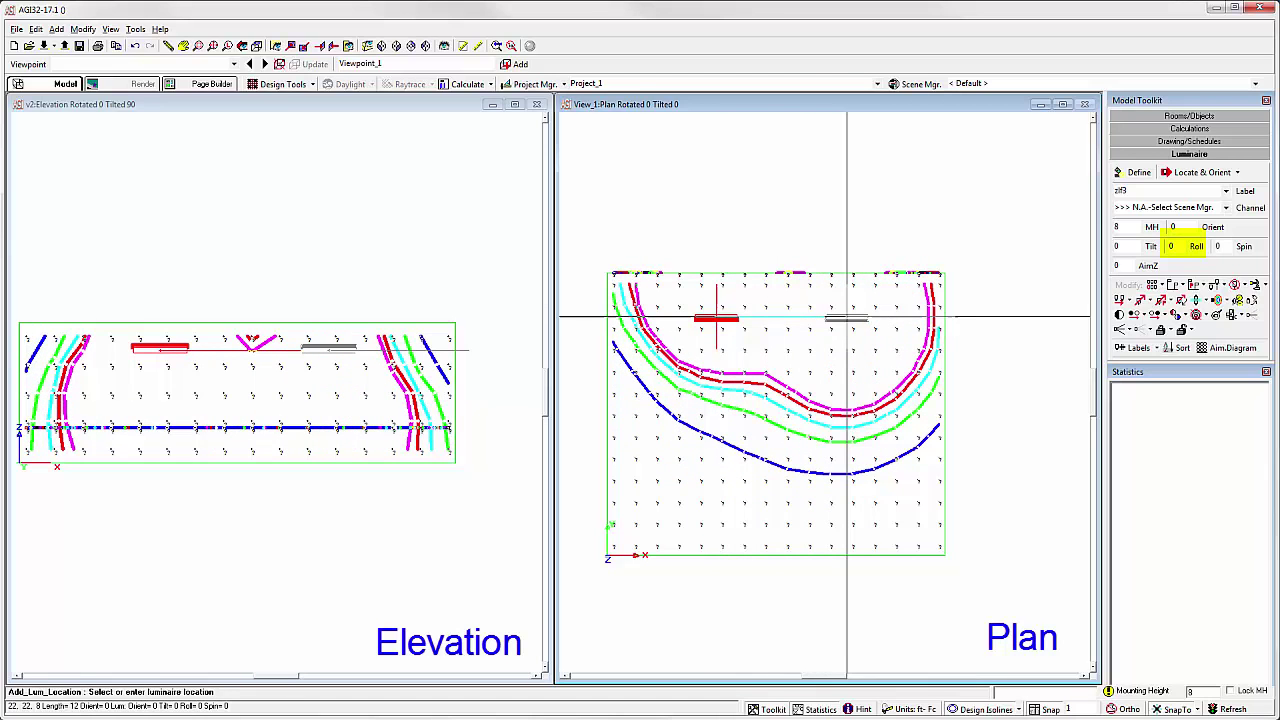
click(847, 318)
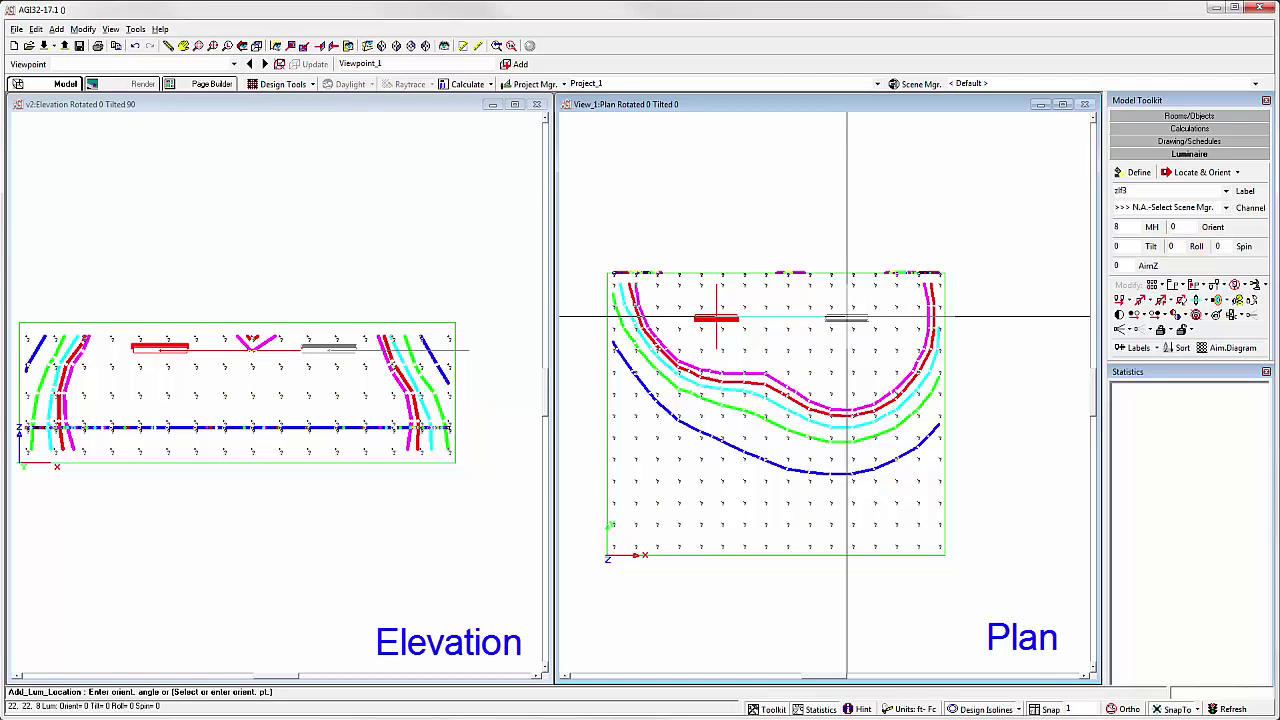
key(alt+Right)
key(alt+Right)
key(alt+Right)
key(alt+Right)
key(alt+Right)
key(alt+Right)
key(alt+Right)
key(alt+Right)
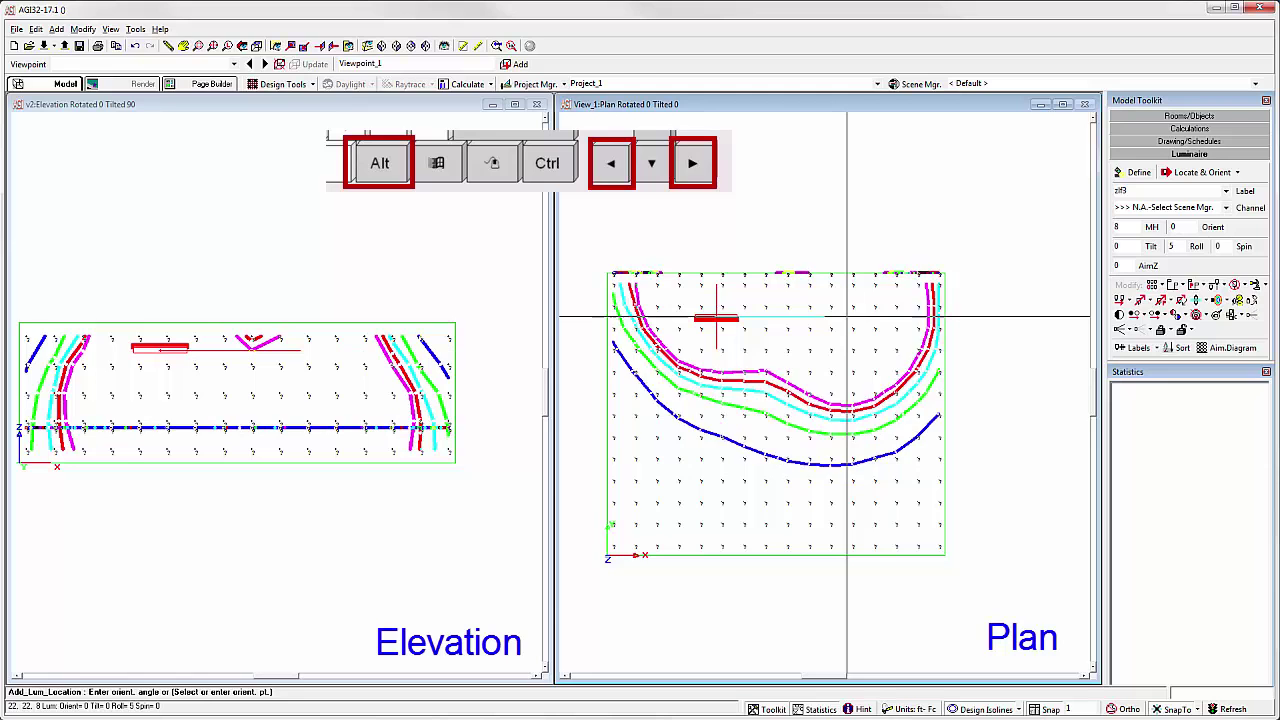
key(alt+Right)
key(alt+Right)
key(alt+Right)
key(alt+Right)
key(alt+Right)
key(alt+Right)
key(alt+Right)
key(alt+Right)
key(alt+Right)
key(alt+Right)
key(alt+Right)
key(alt+Right)
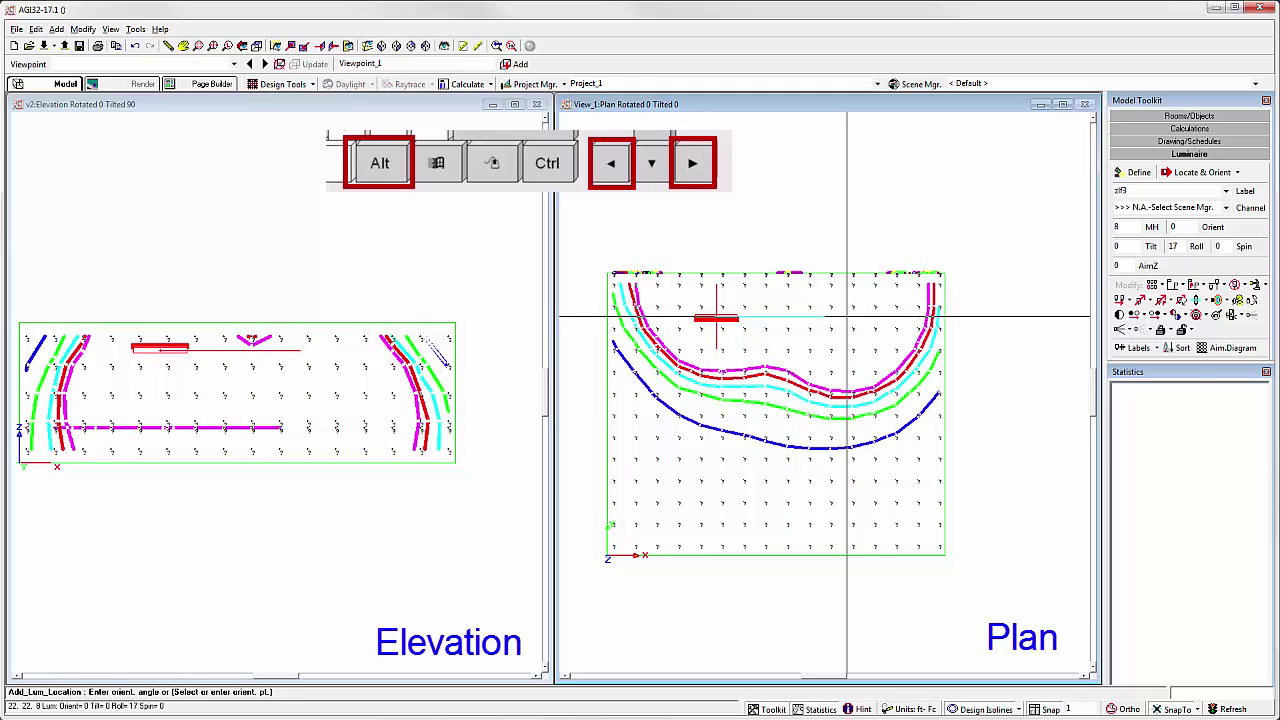
key(alt+Right)
key(alt+Right)
key(alt+Right)
key(alt+Right)
key(alt+Right)
key(alt+Right)
key(alt+Right)
key(alt+Right)
key(alt+Right)
key(alt+Right)
key(alt+Right)
key(alt+Right)
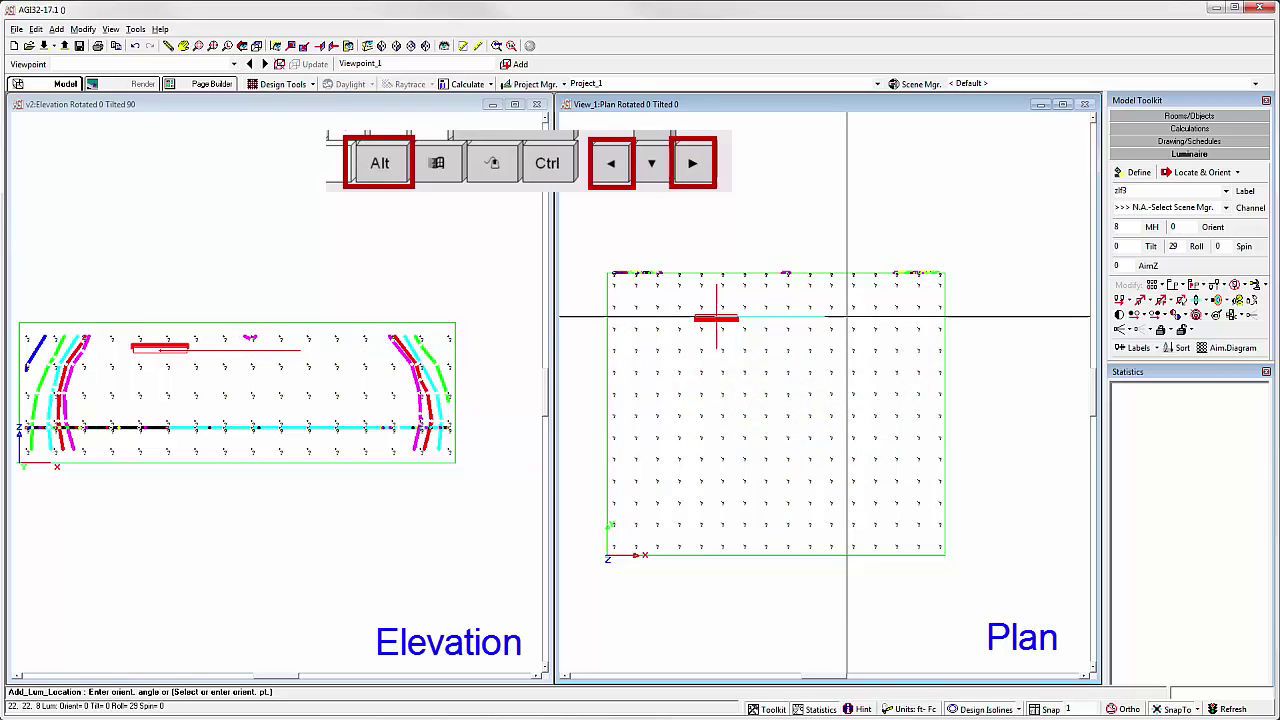
key(alt+Right)
key(alt+Right)
key(alt+Right)
key(alt+Right)
key(alt+Right)
key(alt+Right)
key(alt+Right)
key(alt+Right)
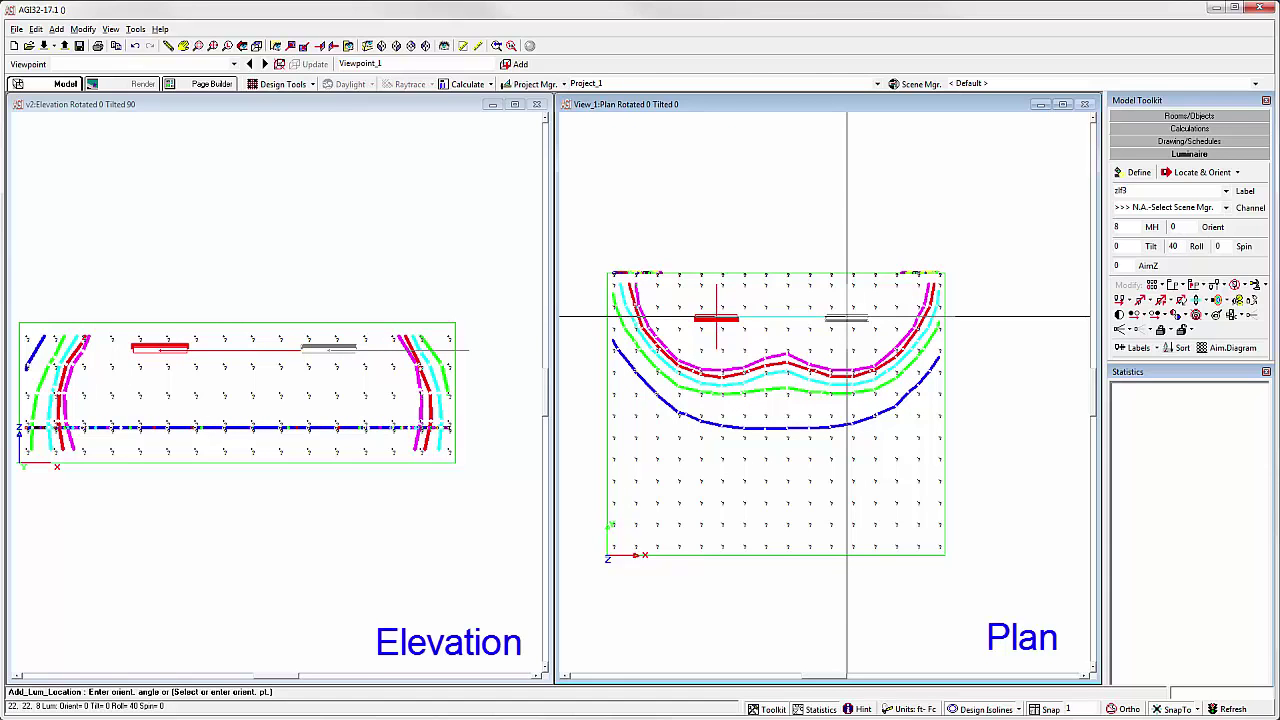
key(Return)
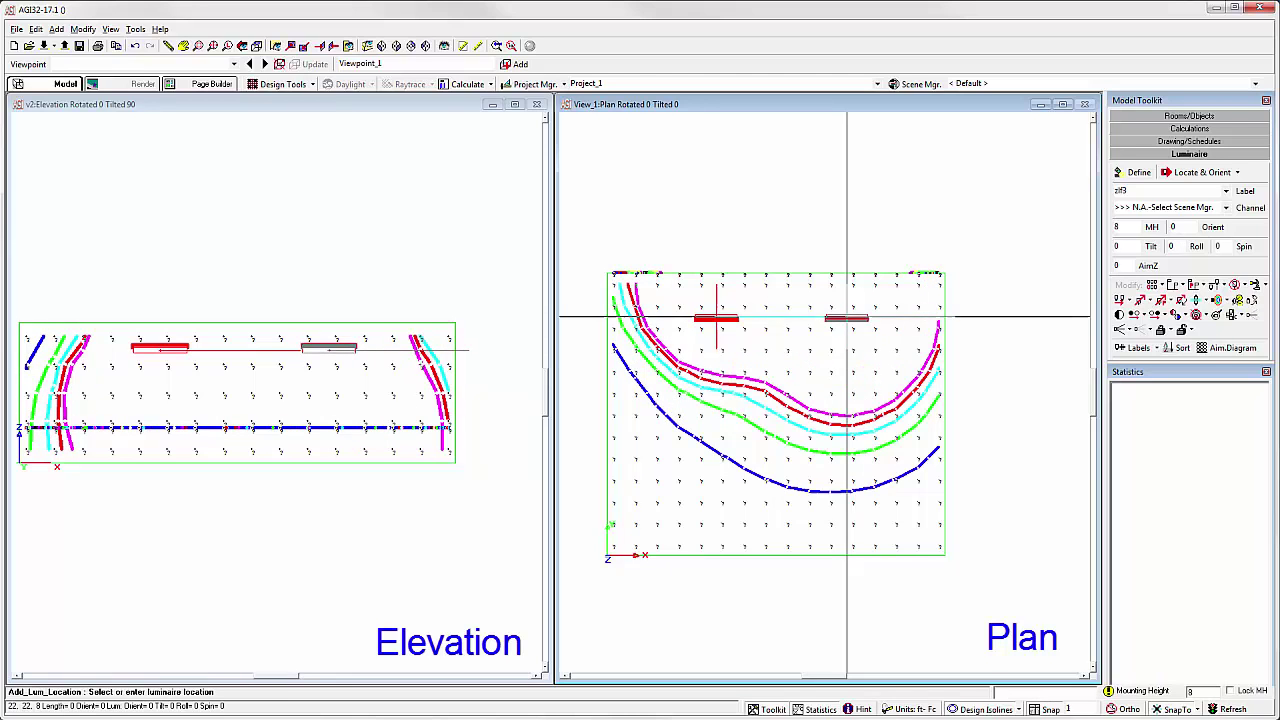
click(847, 318)
key(Escape)
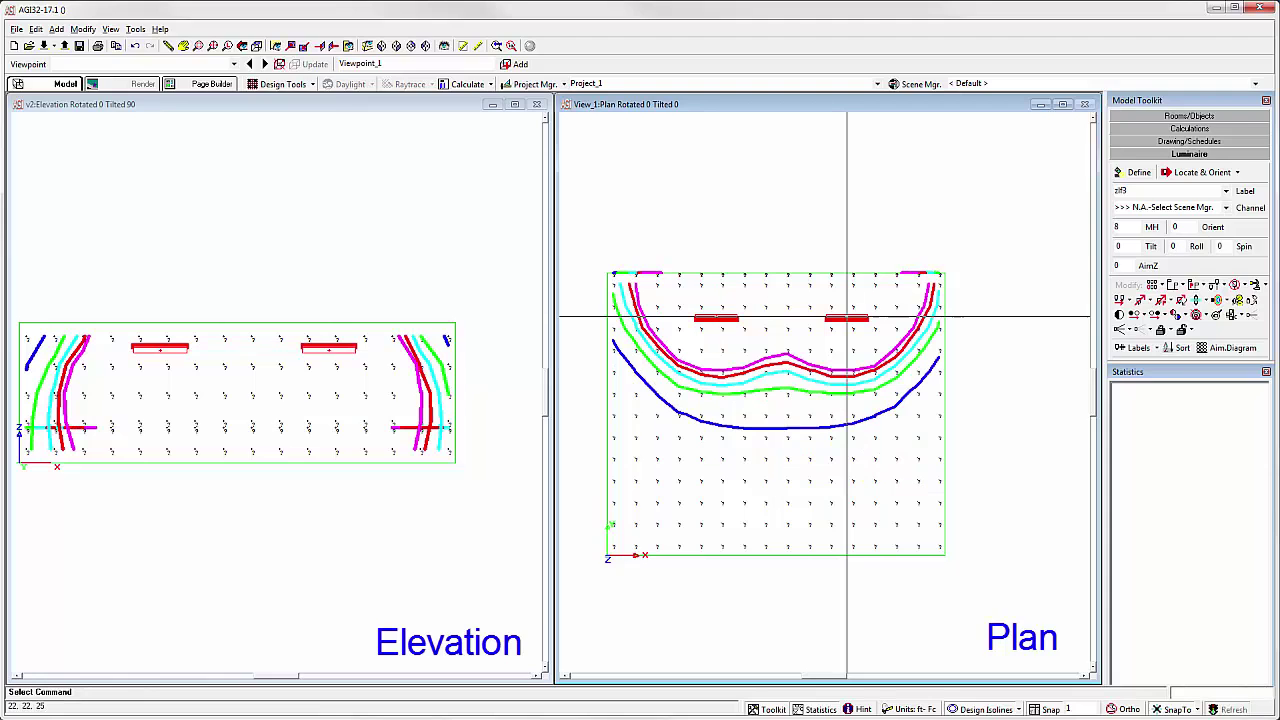